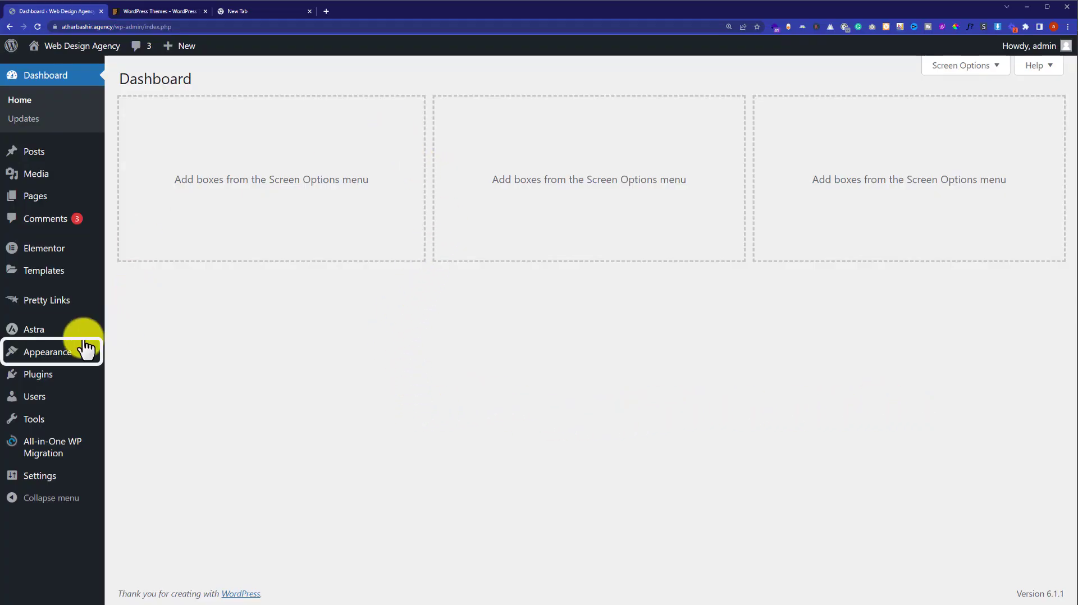
- Open Appearance > Themes to see the installed Astra and Twenty Nineteen themes
mouse_move(85, 348)
left_click(133, 352)
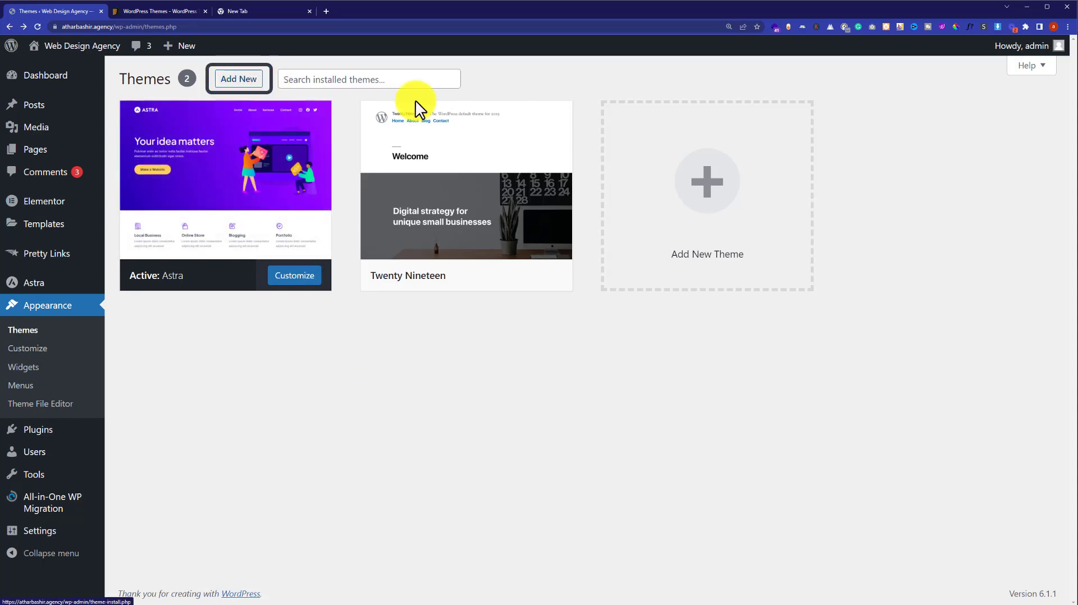
- Bring up the Upload Theme zip form under Add New Theme, then switch to the ThemeForest tab
left_click(712, 185)
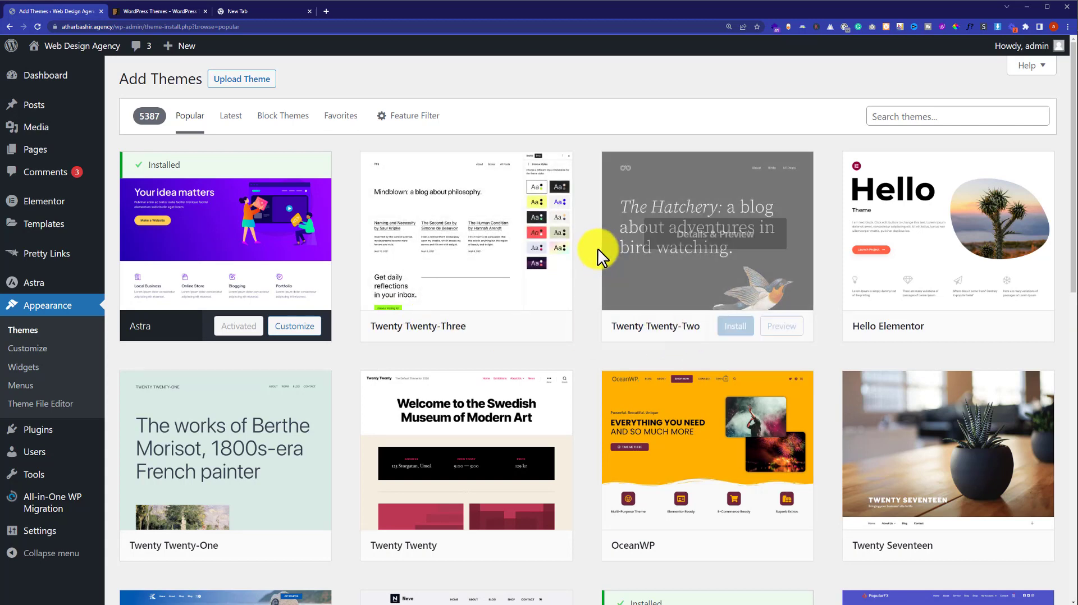
left_click(260, 88)
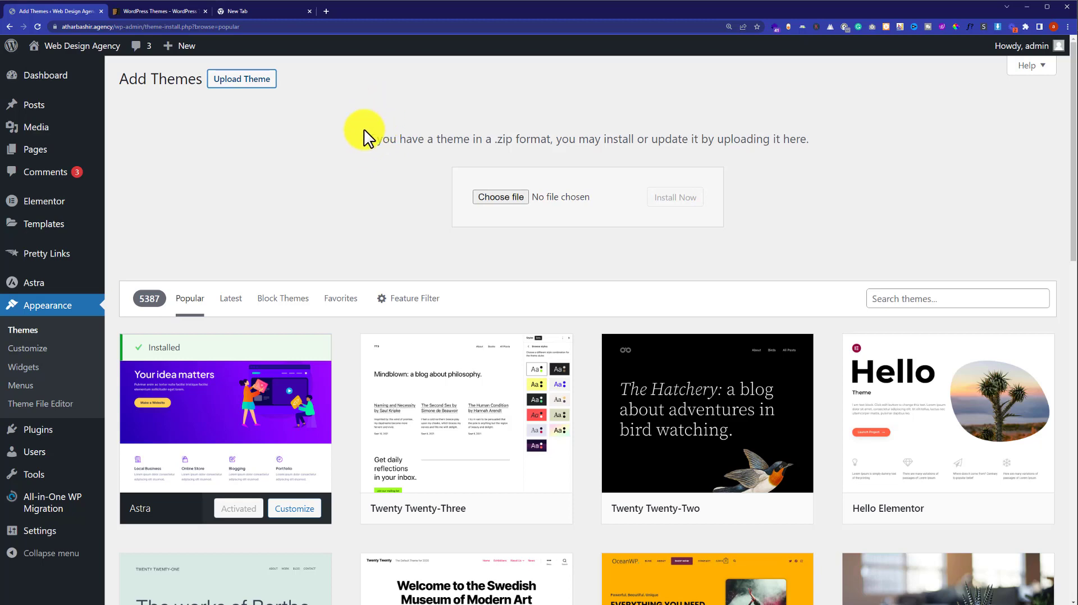
left_click(161, 12)
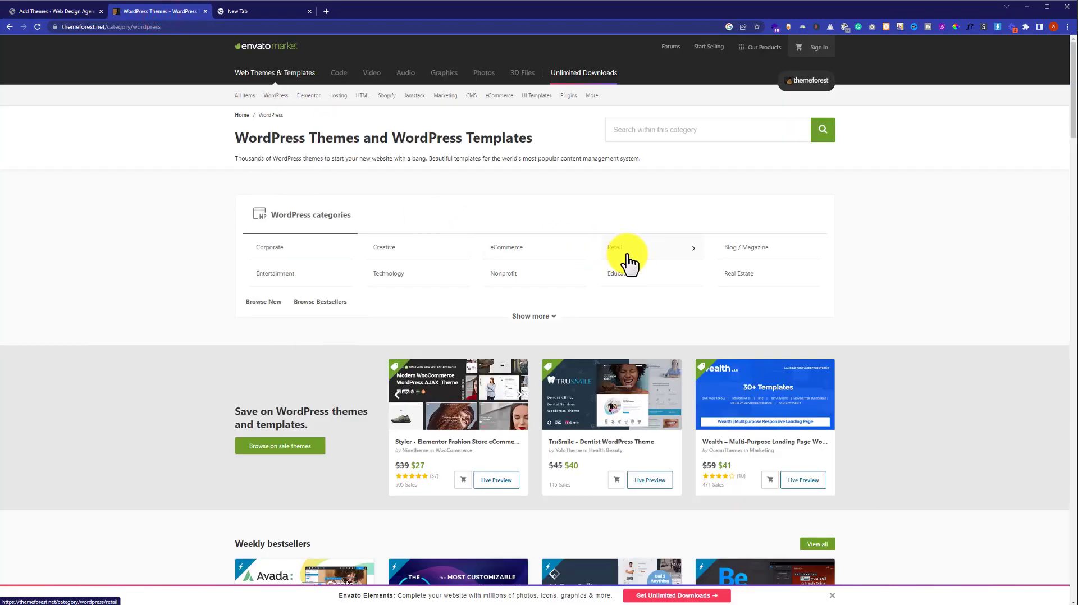
- Scroll through the ThemeForest WordPress themes catalogue
scroll(629, 262, "down", 4)
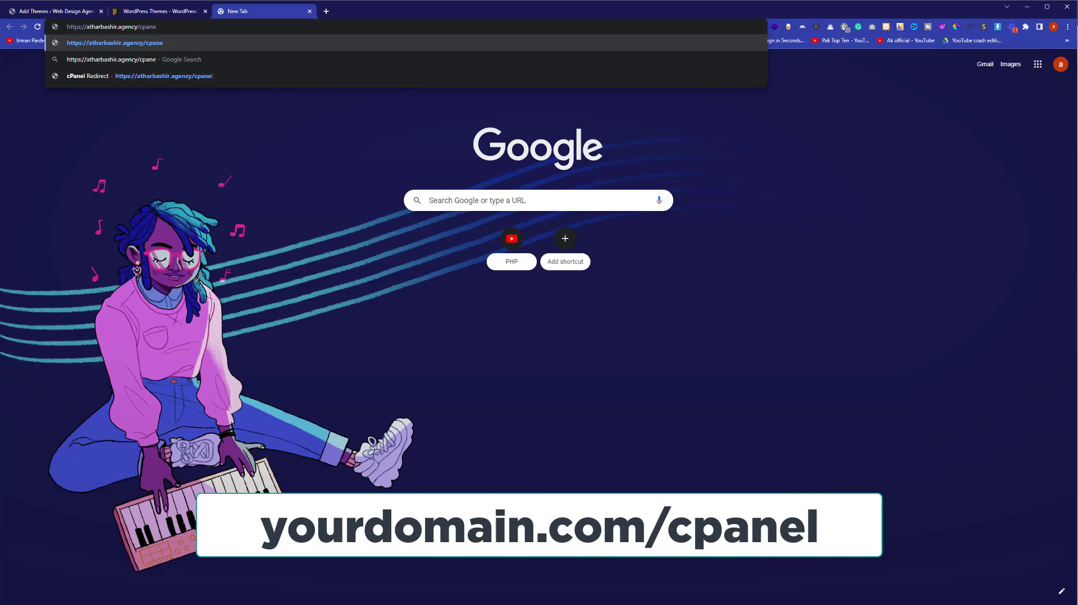
- Load the site's /cpanel address and log in with the prefilled hosting credentials
type("l")
key("Return")
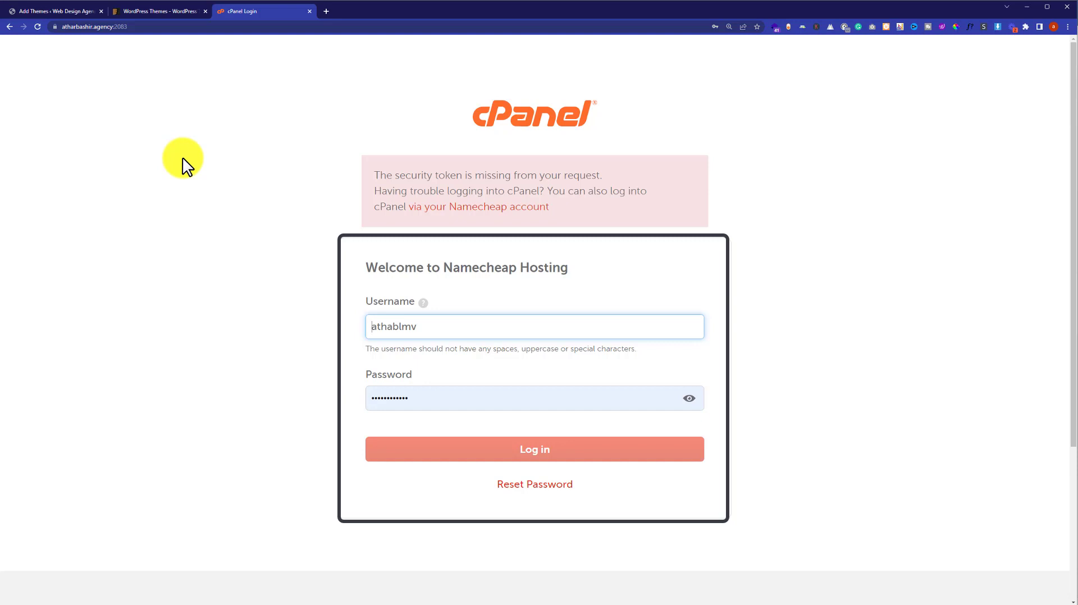
left_click(583, 524)
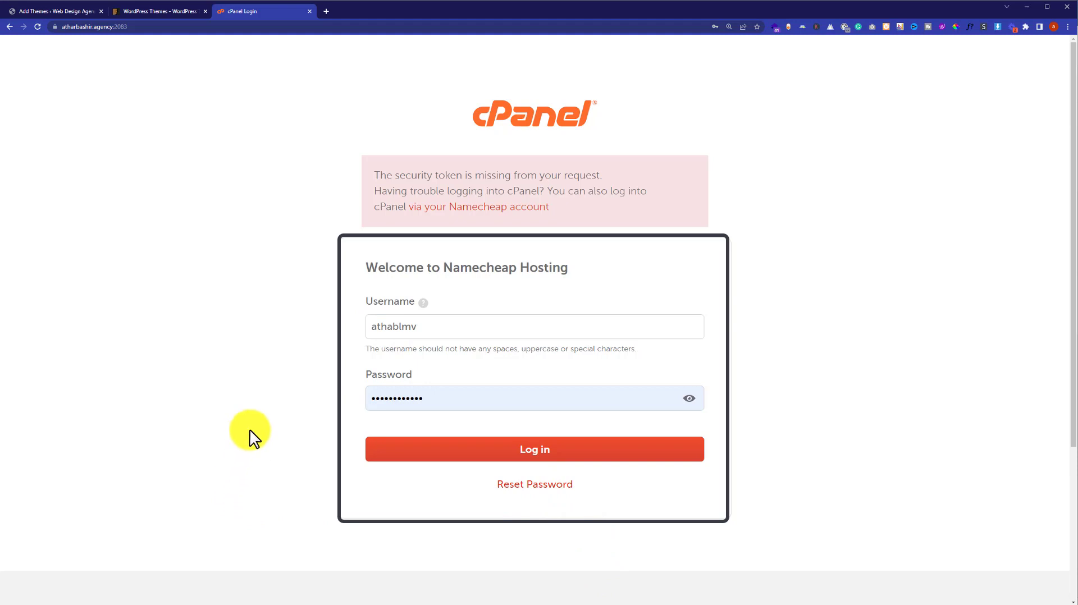
left_click(458, 451)
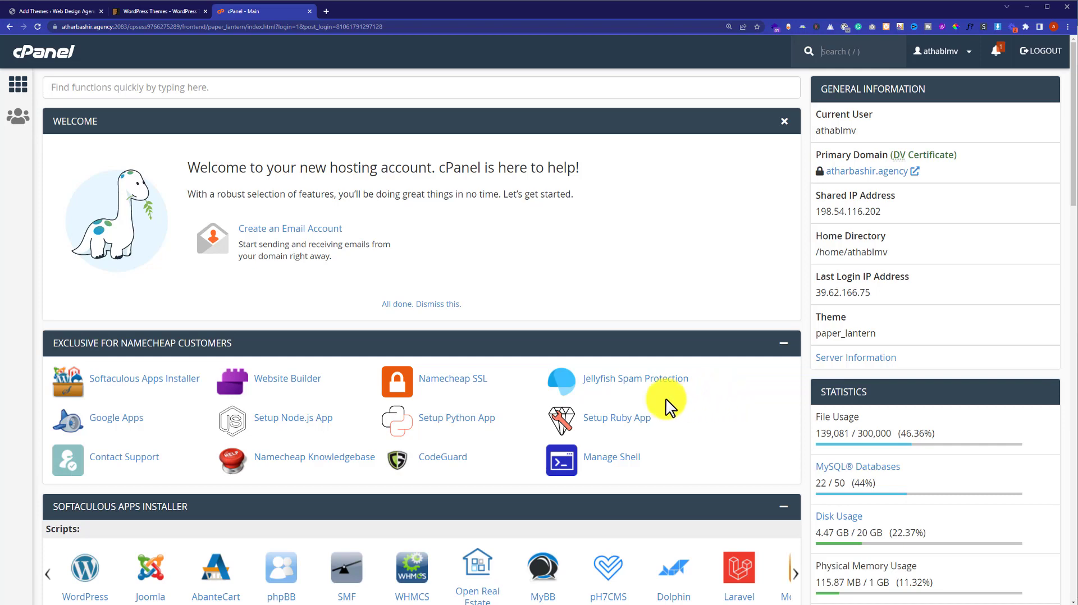
- Open cPanel's File Manager from the Files section
scroll(635, 387, "down", 5)
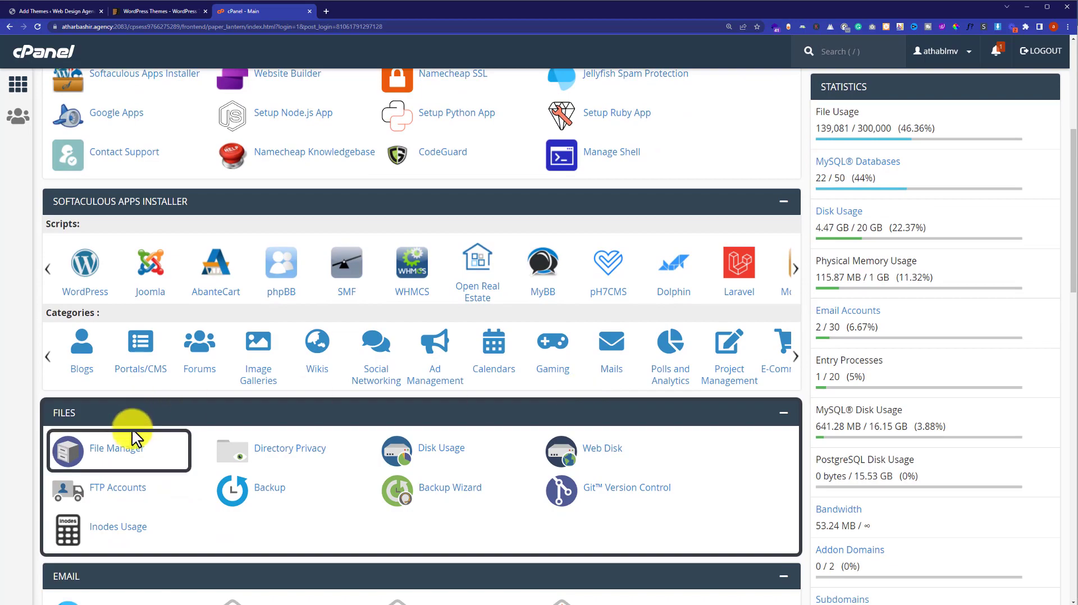
left_click(115, 450)
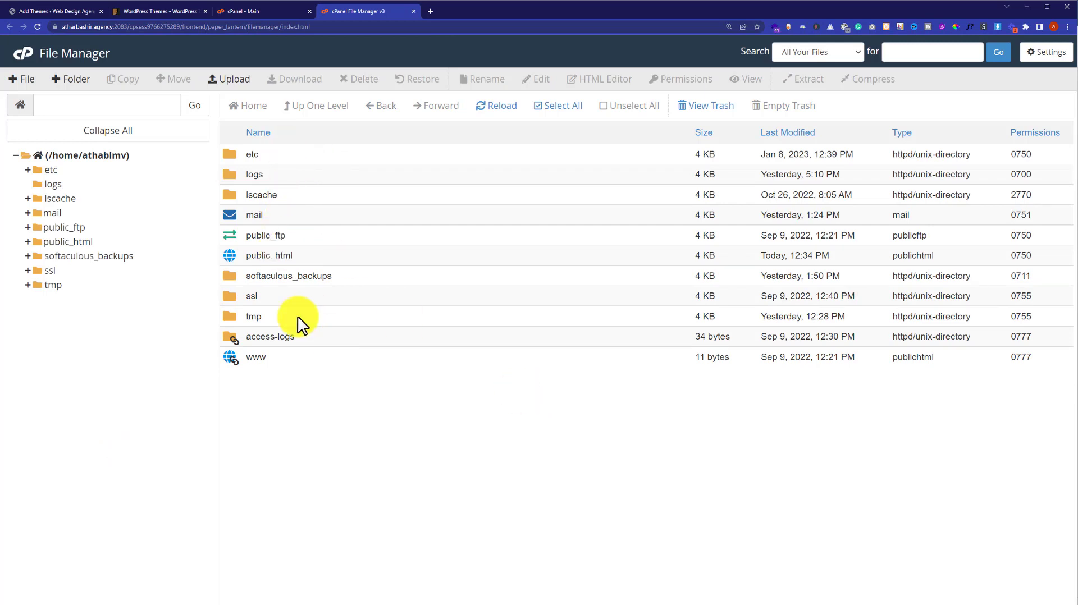
- Navigate into public_html, then wp-content, then themes in the File Manager list
left_click(289, 260)
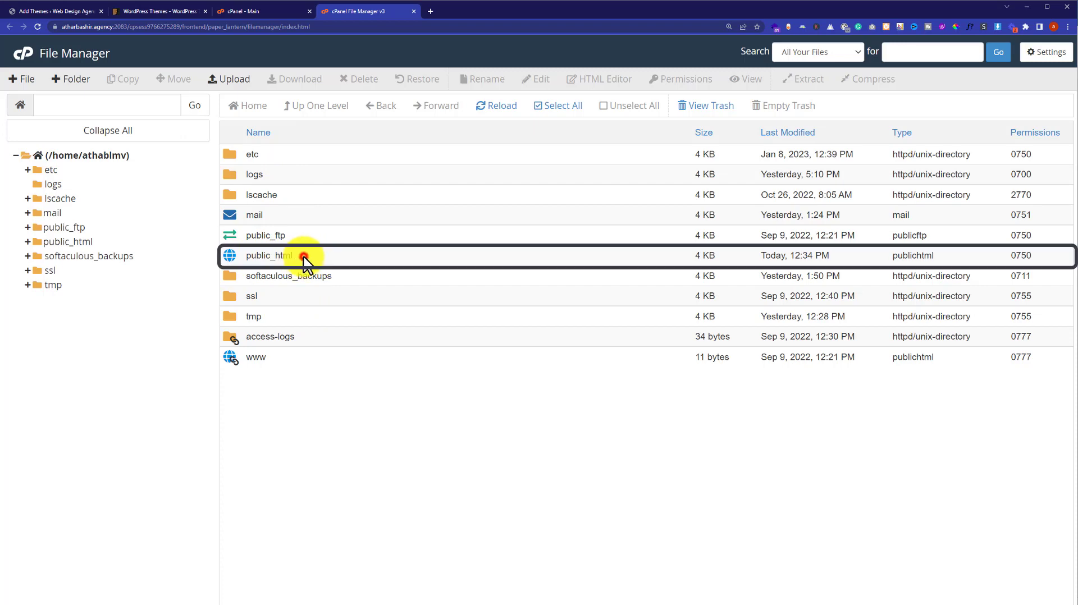
double_click(303, 257)
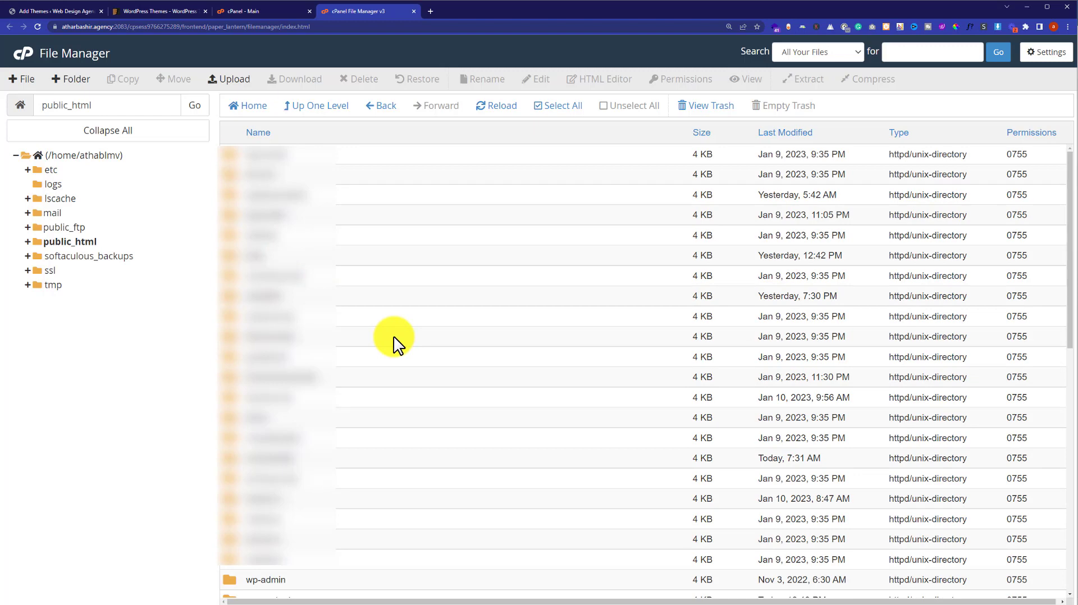
scroll(396, 339, "down", 3)
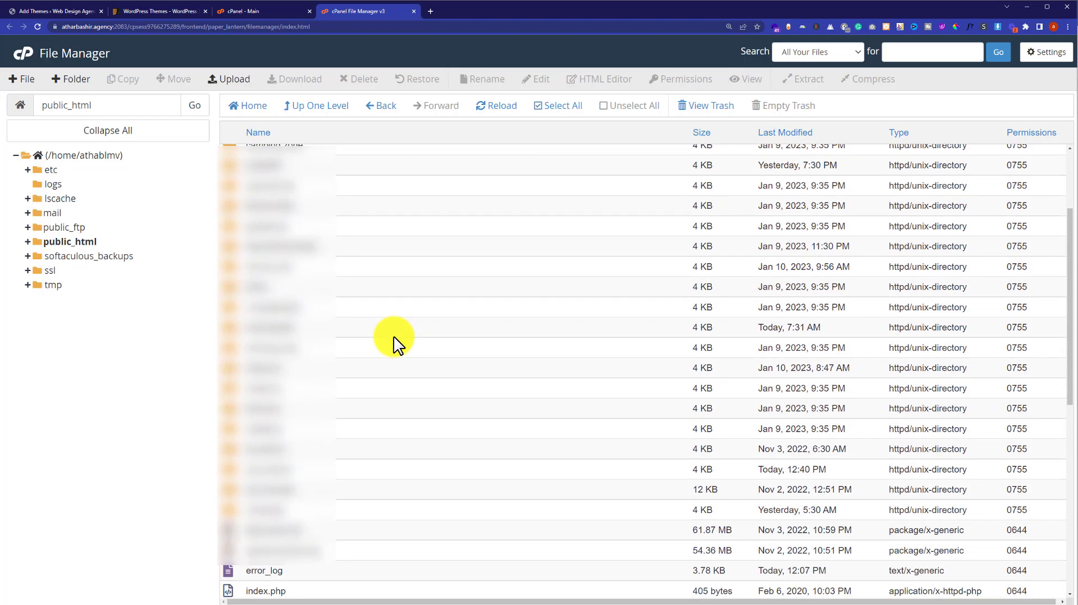
left_click(365, 469)
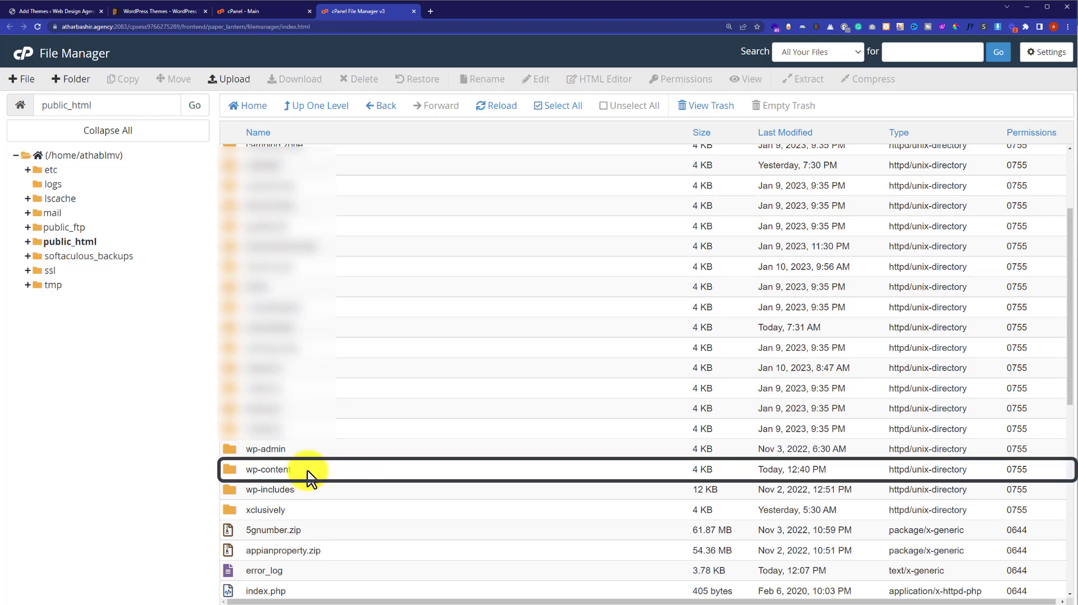
double_click(306, 471)
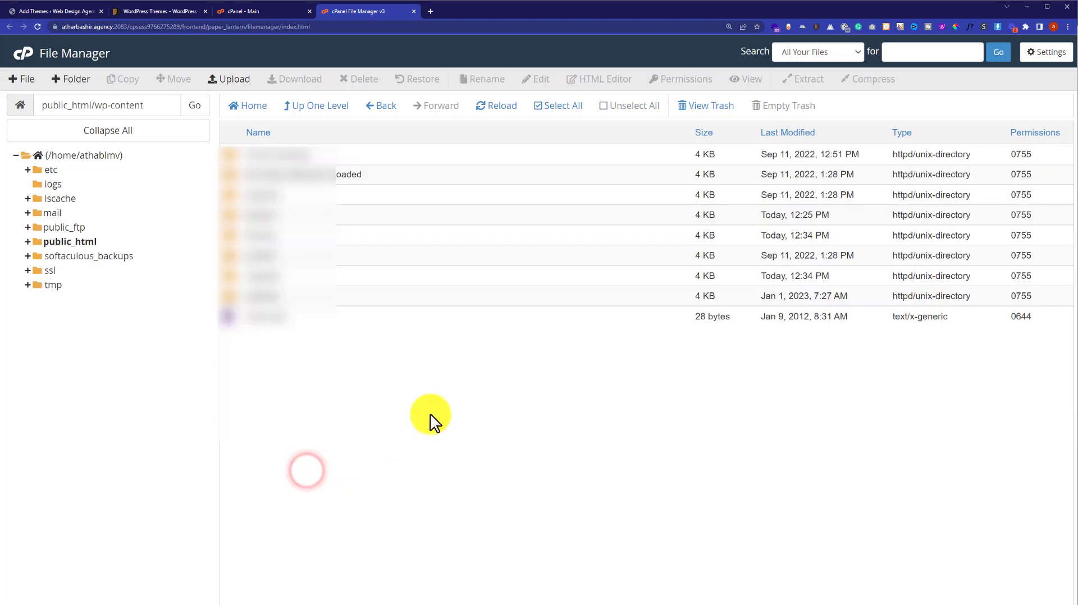
left_click(289, 242)
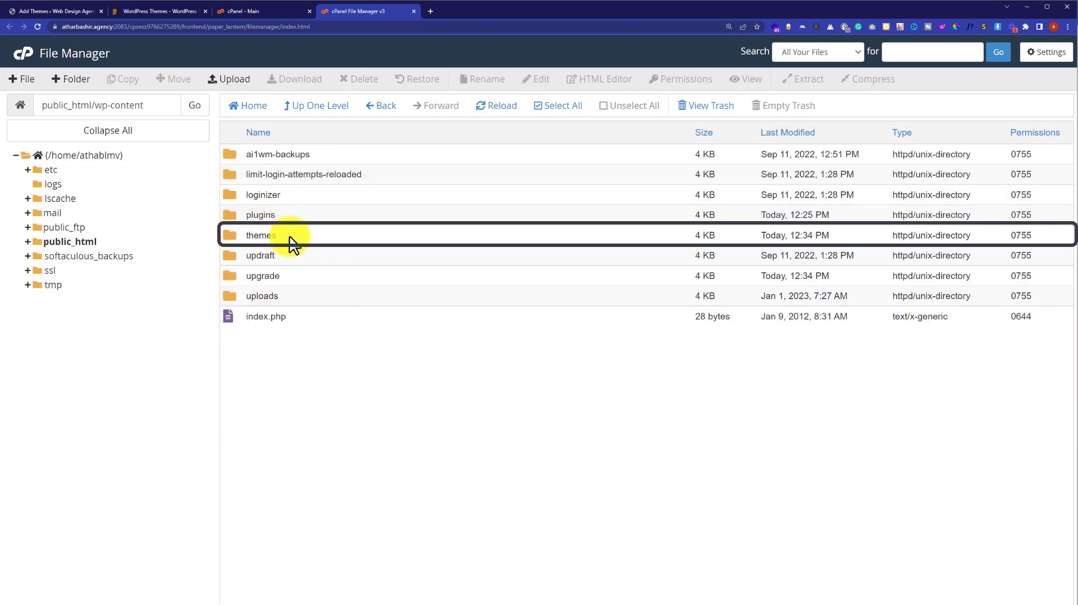
double_click(292, 242)
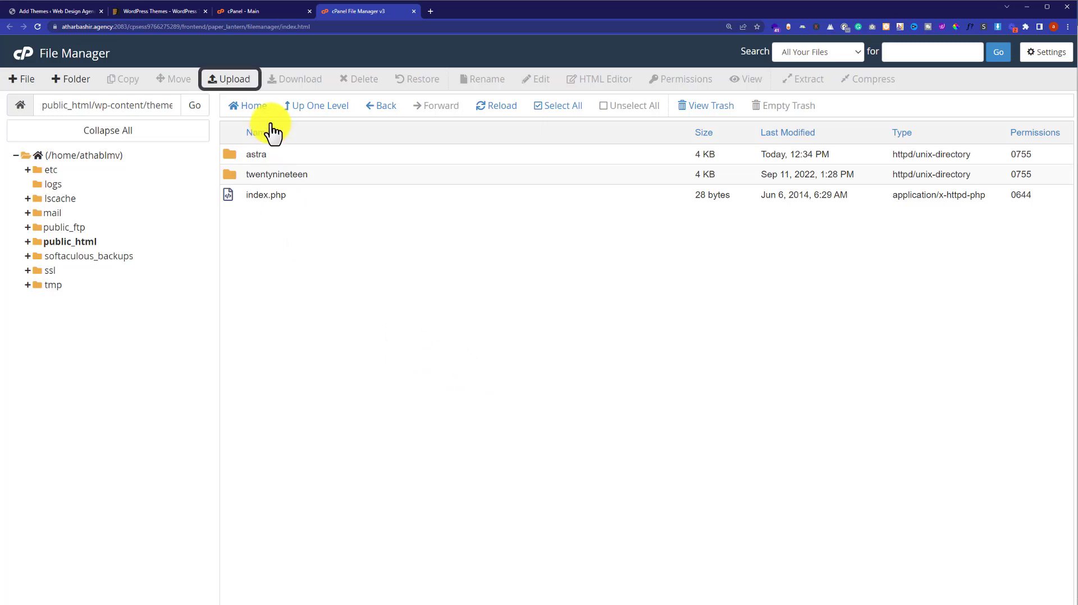
- Upload hello-elementor.2.6.1.zip (166.14 KB) to the themes folder and return to its listing
left_click(229, 79)
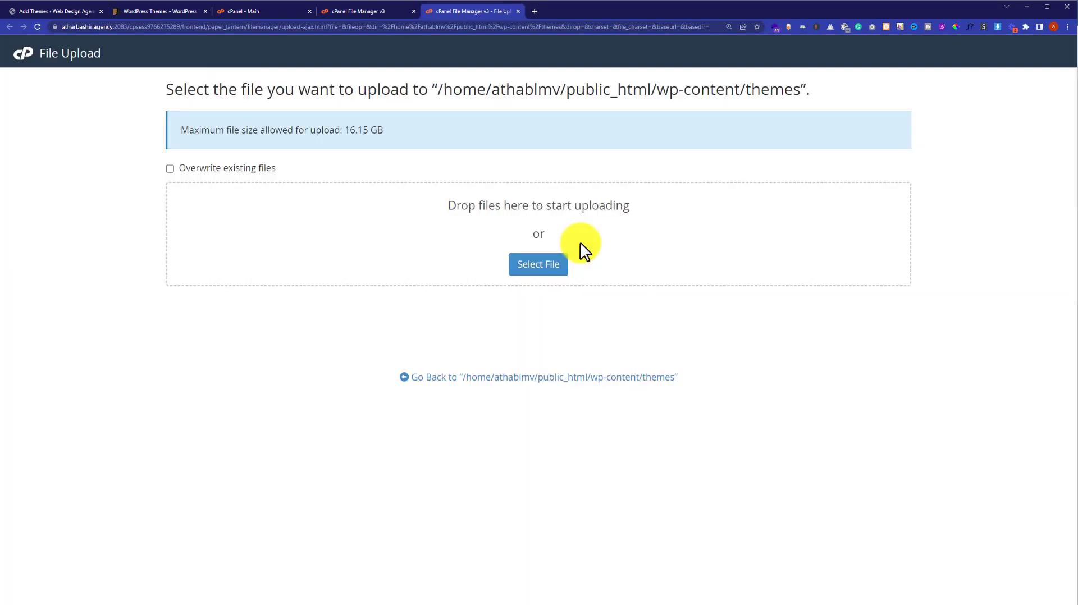
left_click(541, 264)
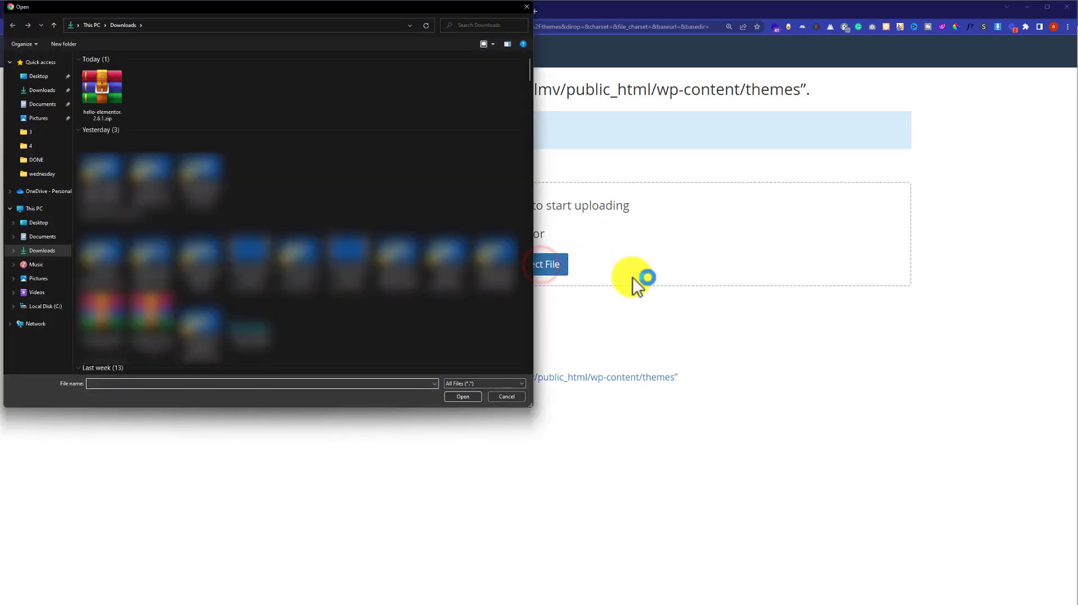
left_click(107, 95)
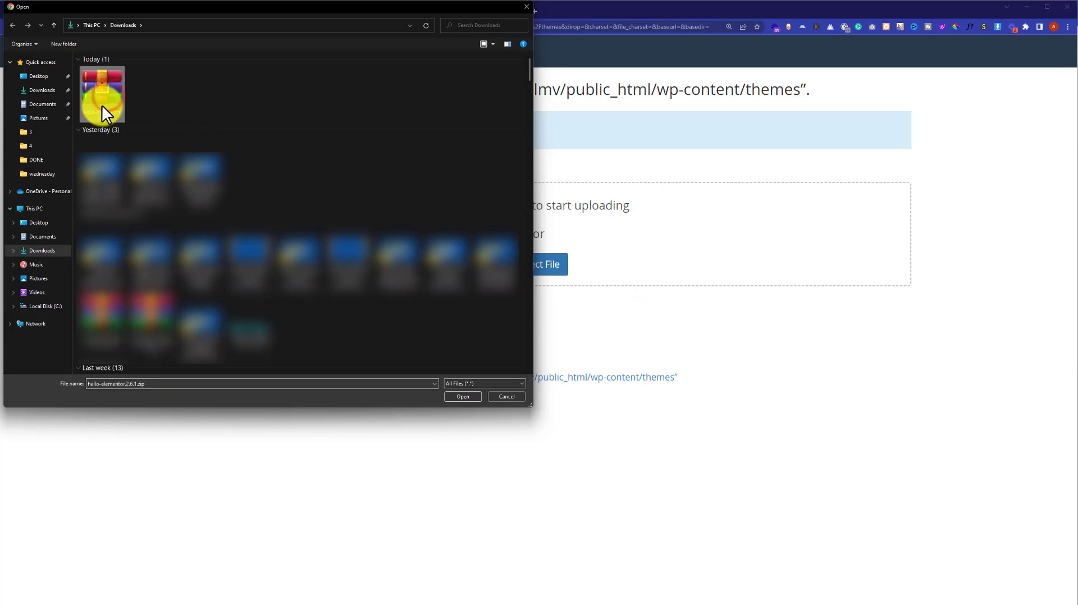
left_click(462, 397)
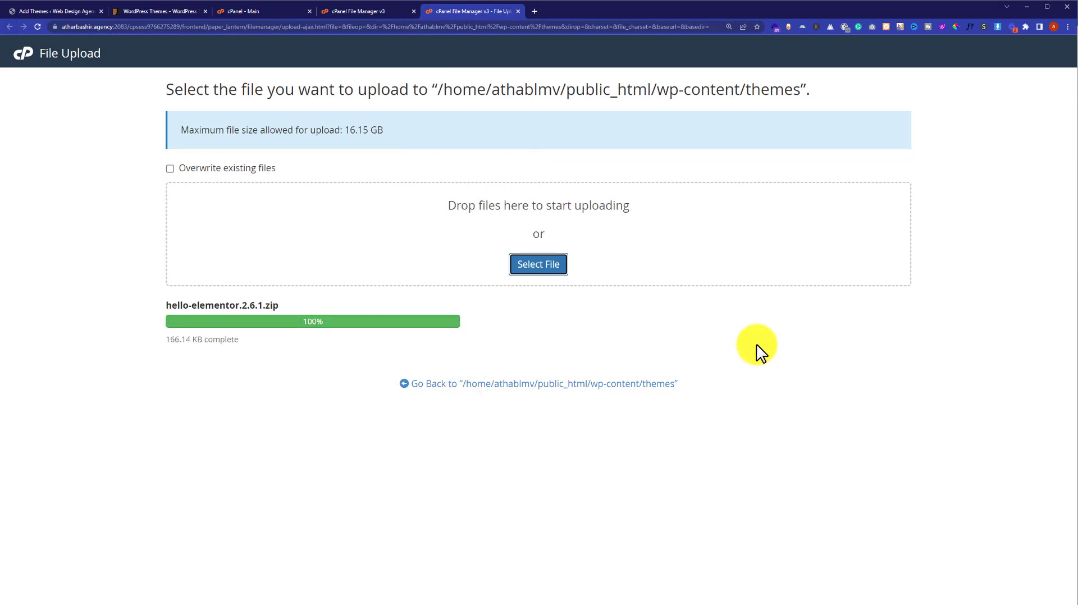
left_click(446, 384)
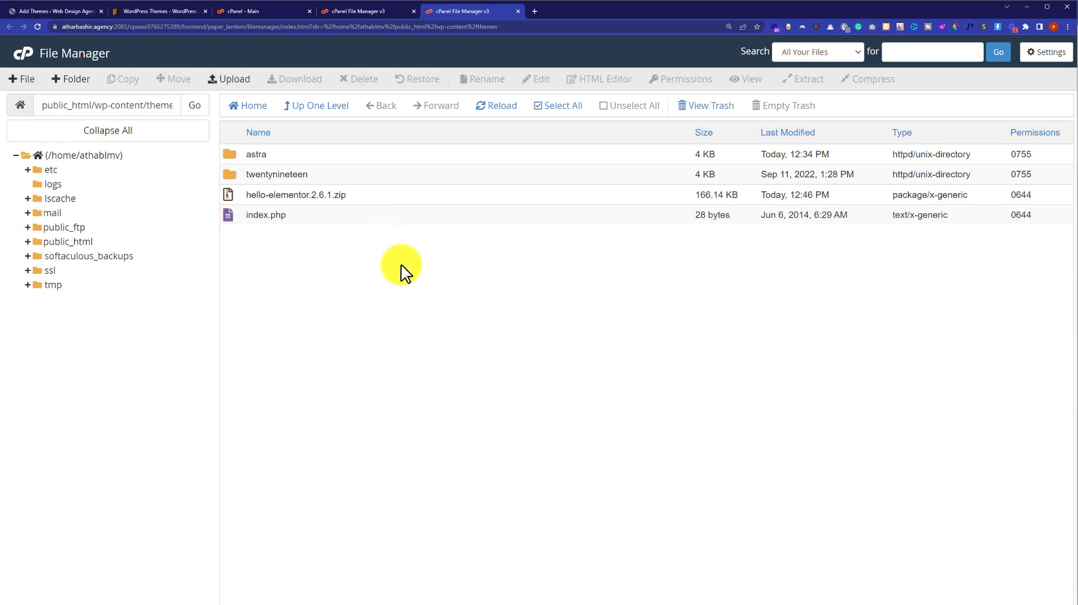
- Extract hello-elementor.2.6.1.zip into /public_html/wp-content/themes and close the results dialog
left_click(362, 199)
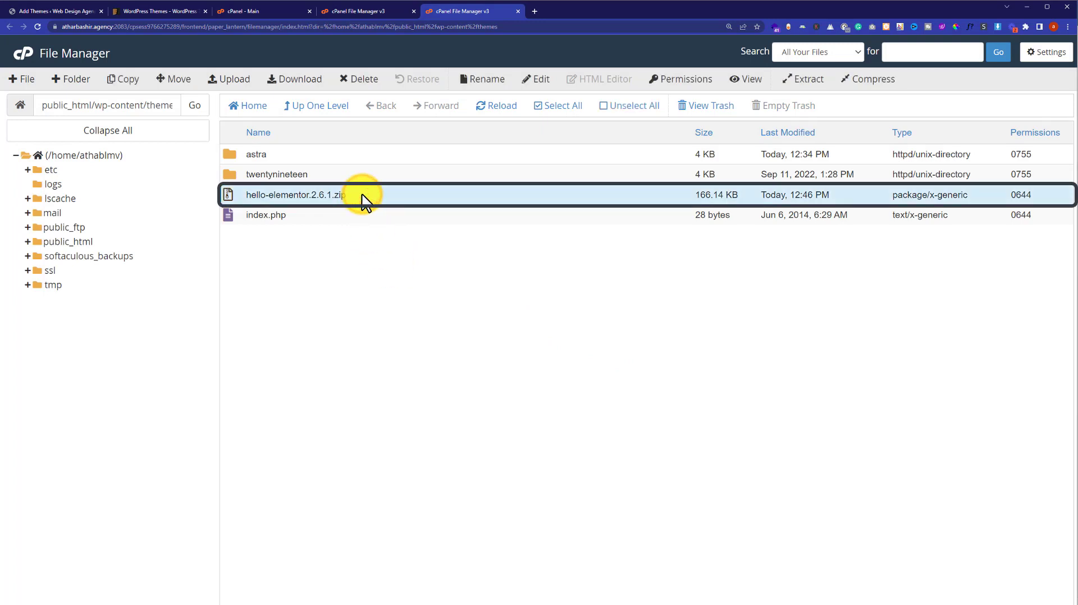
left_click(797, 85)
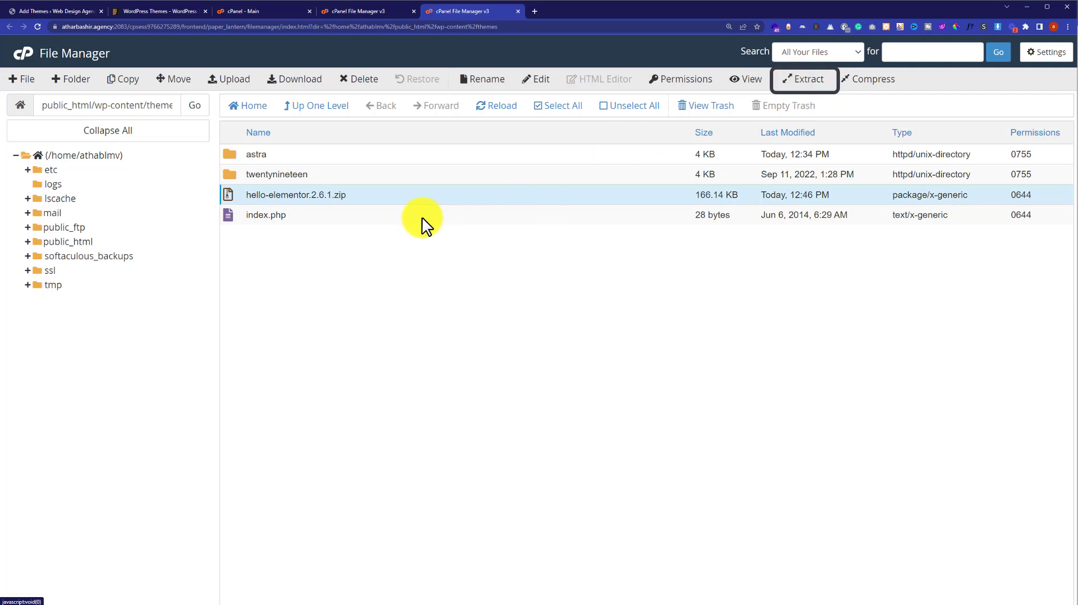
right_click(380, 200)
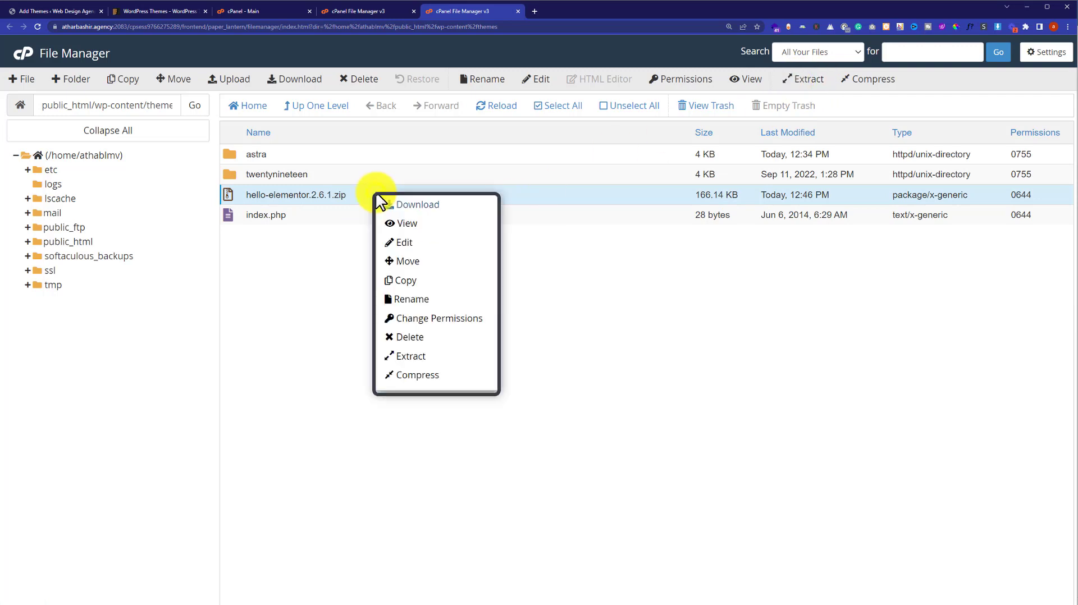
left_click(413, 358)
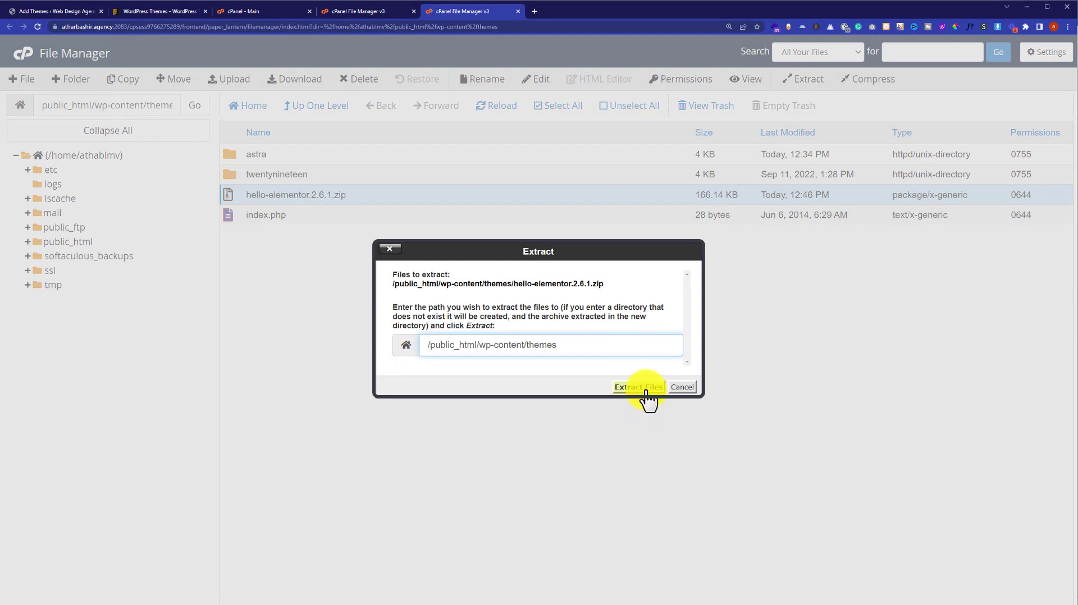
left_click(645, 389)
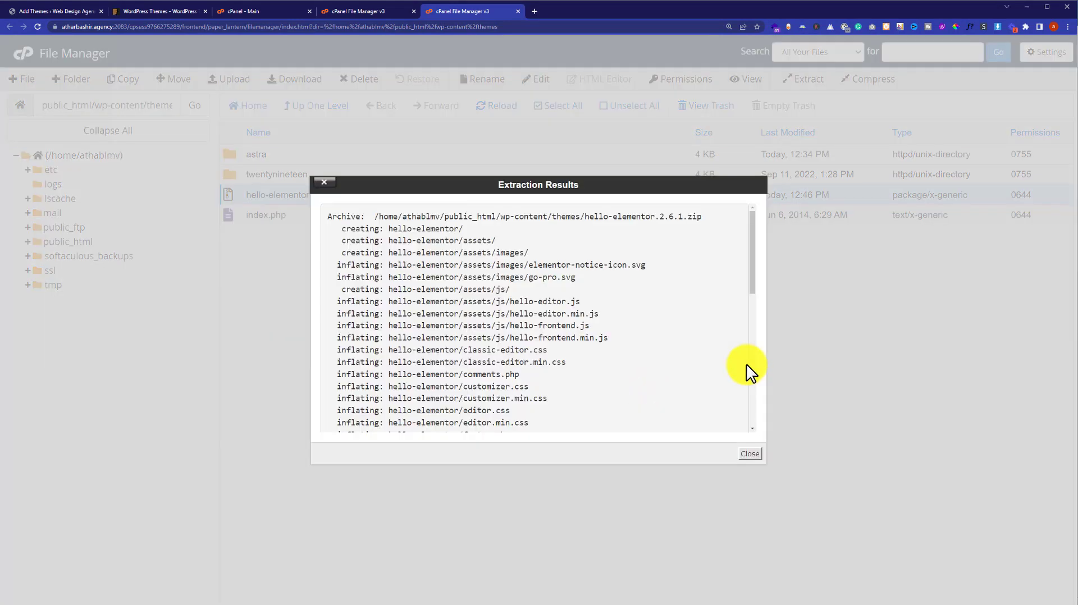
left_click(754, 435)
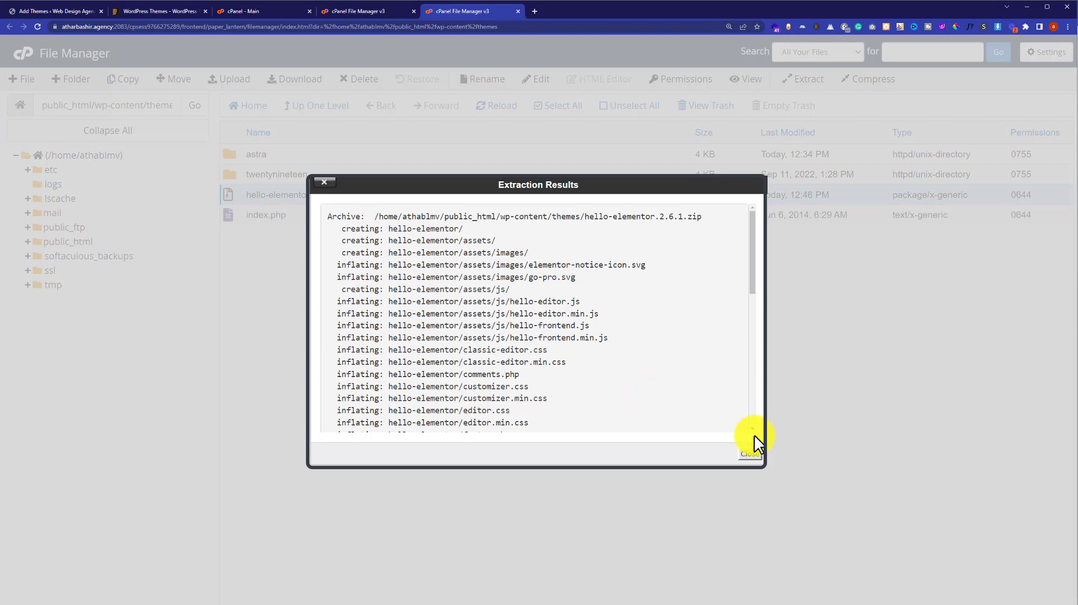
left_click(752, 456)
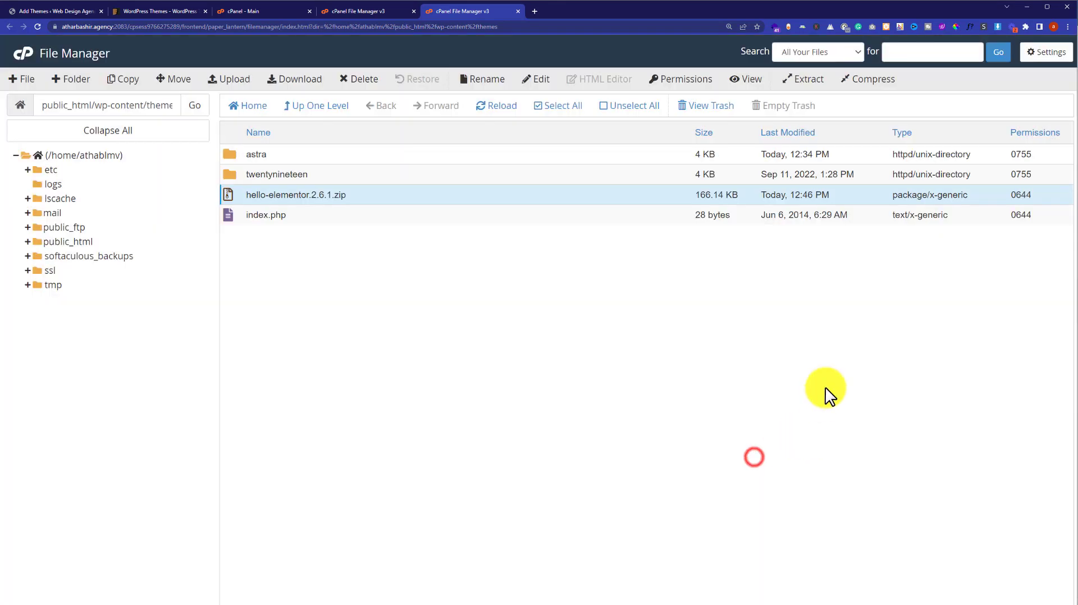
- Reload the themes listing to reveal the hello-elementor folder, then return to the WordPress Dashboard tab
left_click(499, 105)
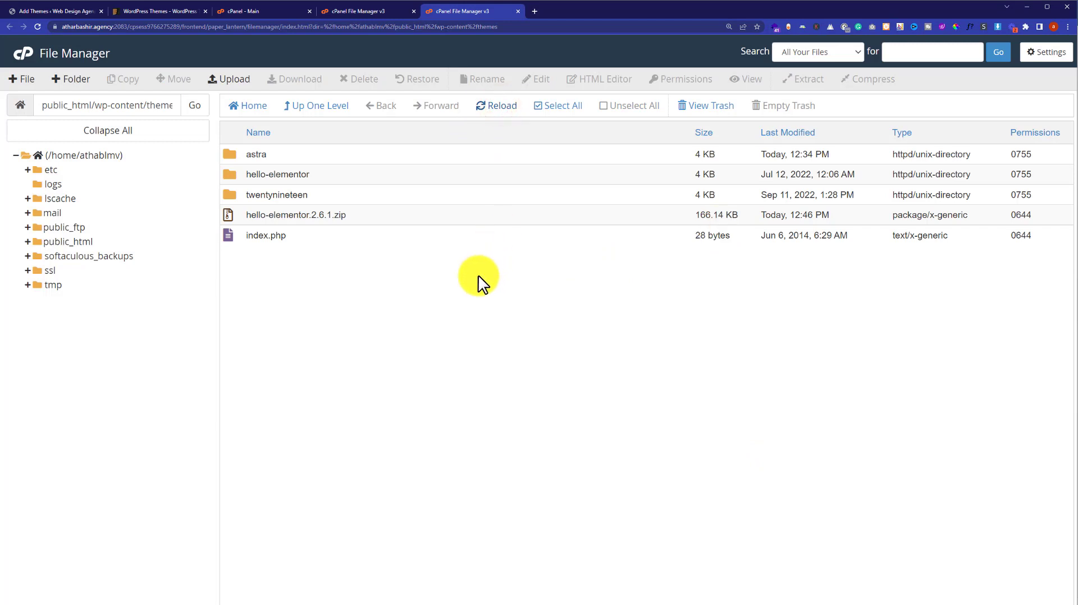
left_click(286, 178)
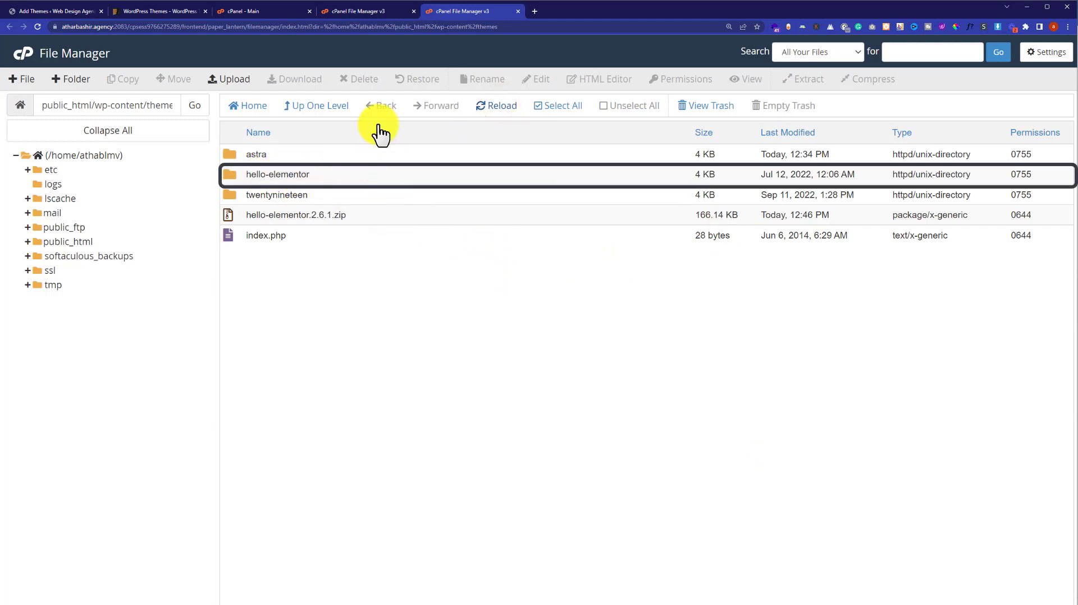
left_click(286, 174)
double_click(261, 174)
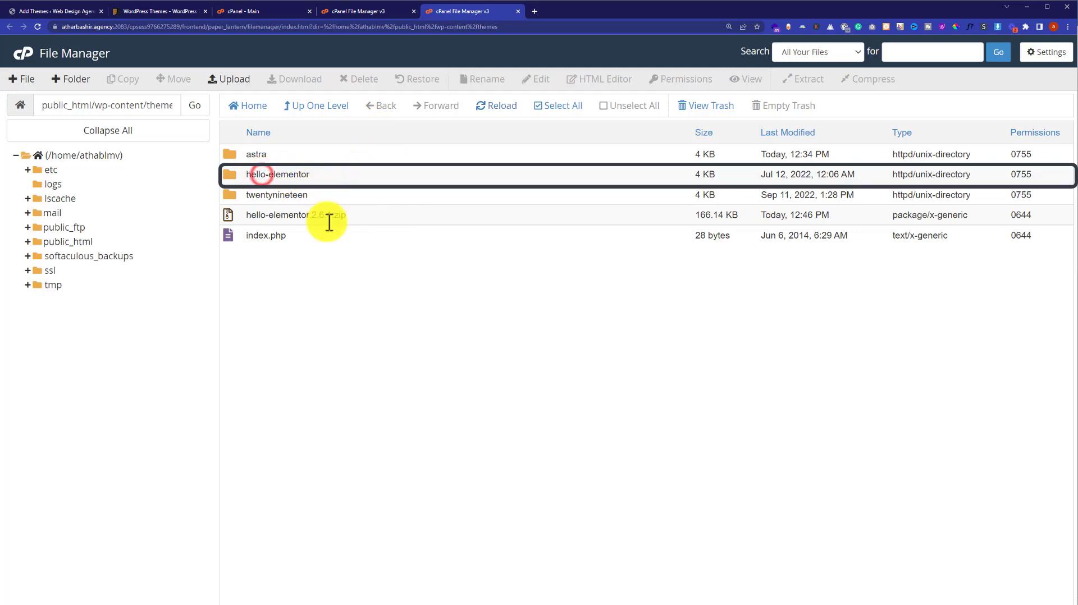
left_click(329, 252)
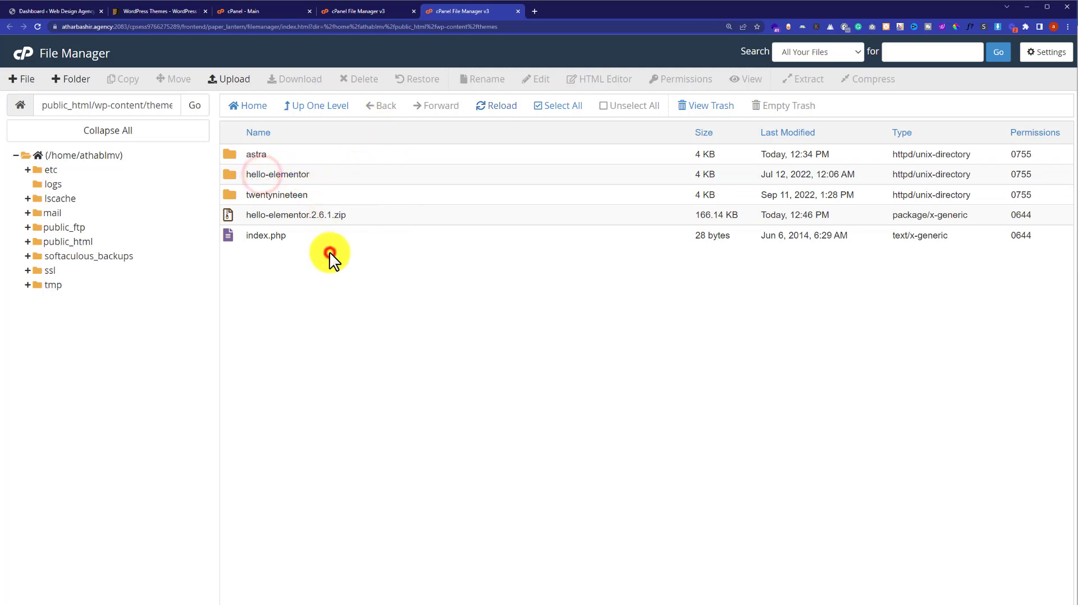
left_click(39, 7)
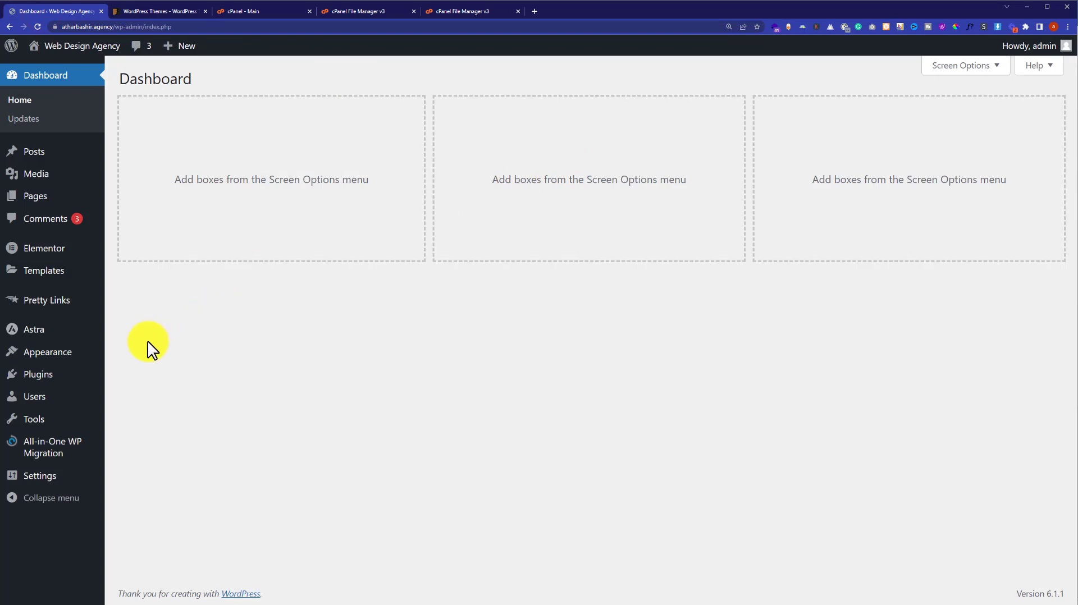
- Activate the Hello Elementor theme card on the Appearance > Themes page
mouse_move(75, 349)
left_click(135, 352)
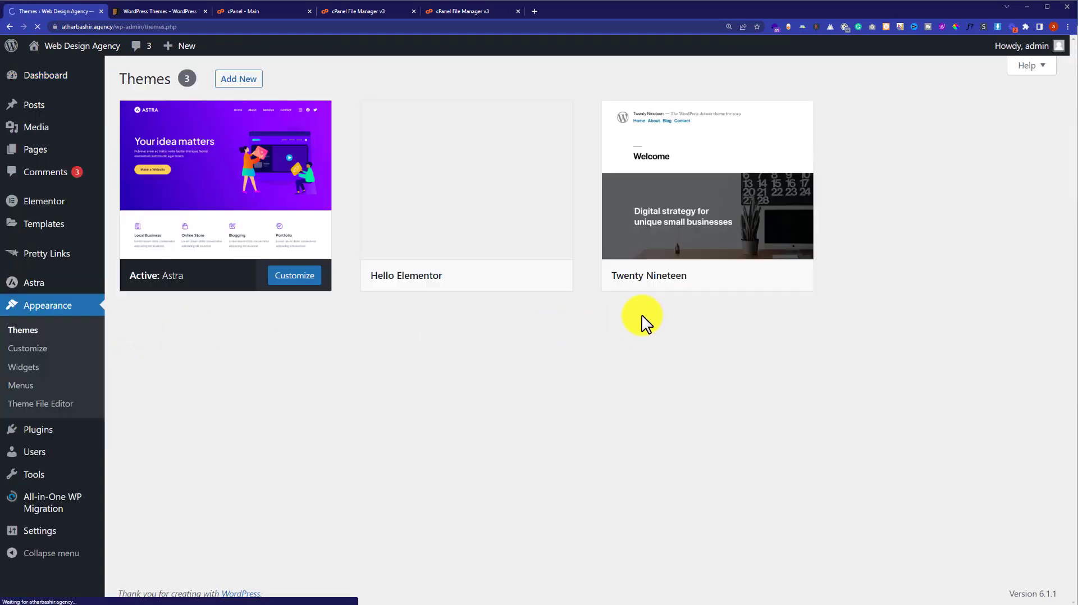
mouse_move(400, 182)
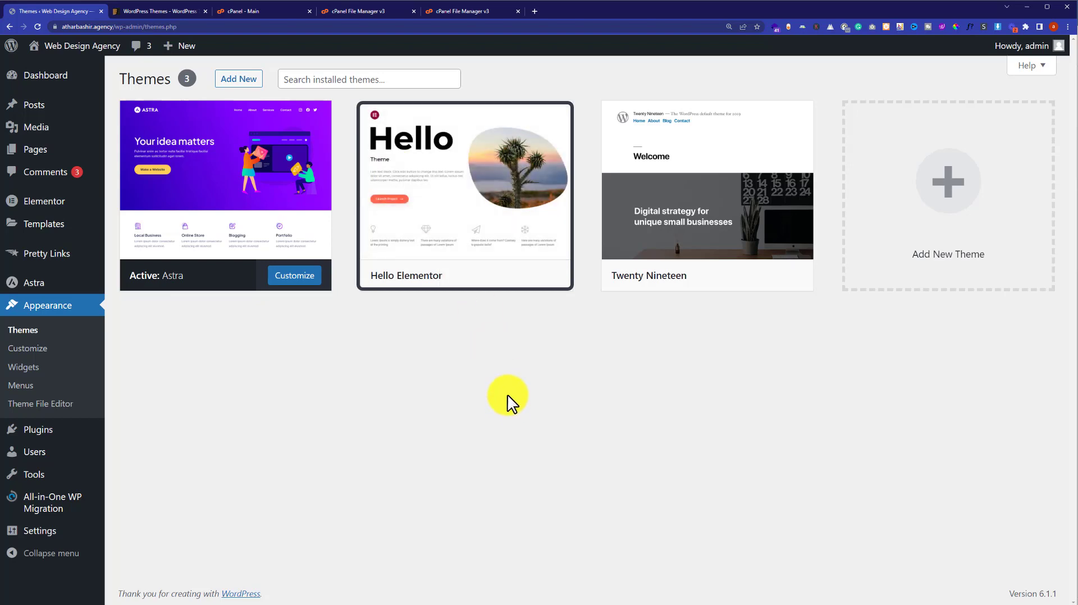
mouse_move(413, 143)
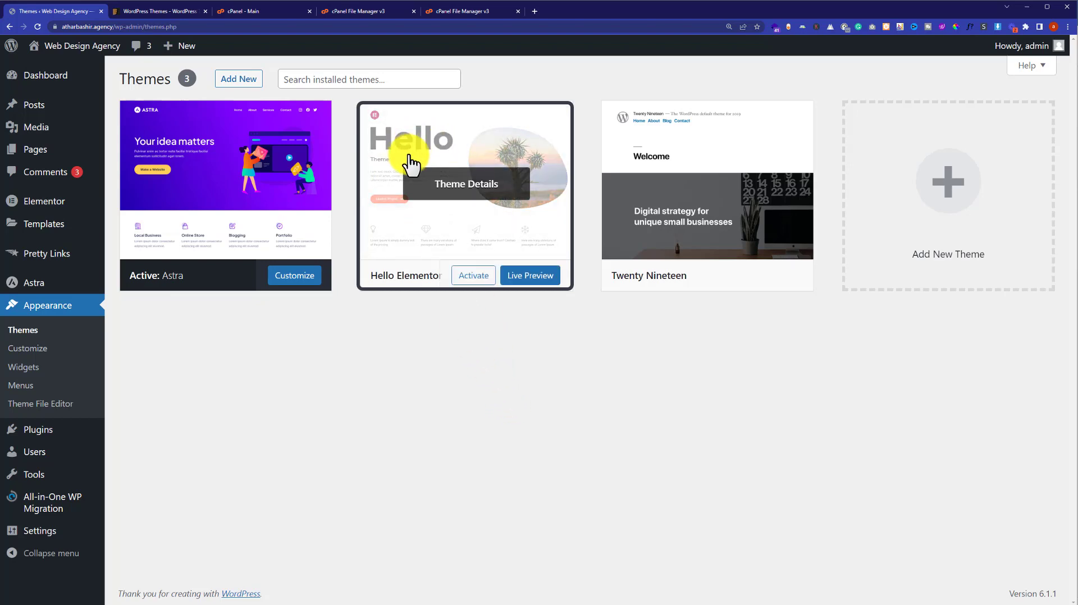
left_click(466, 278)
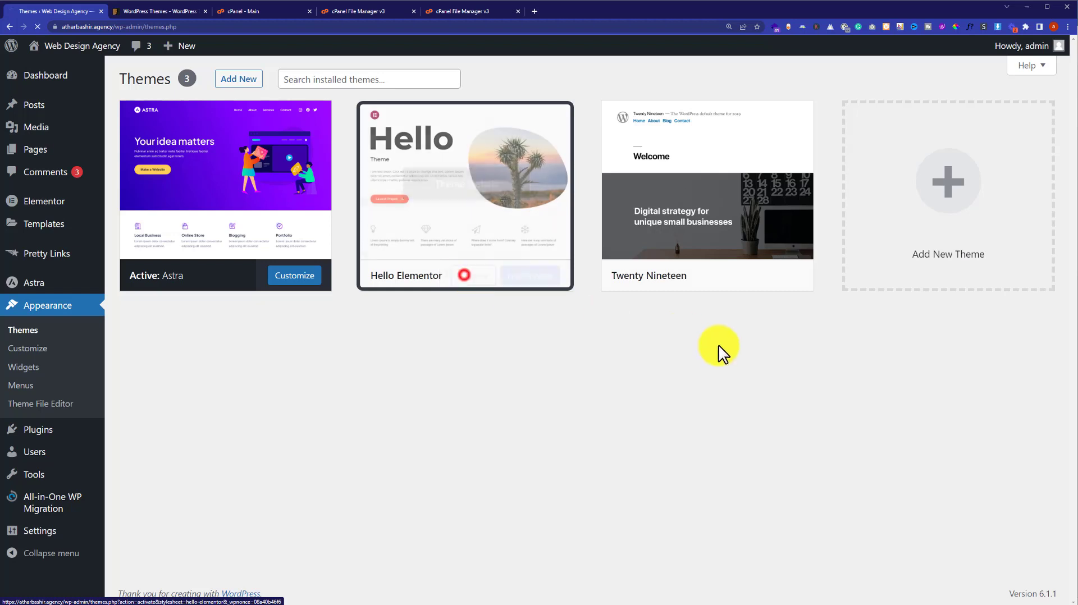